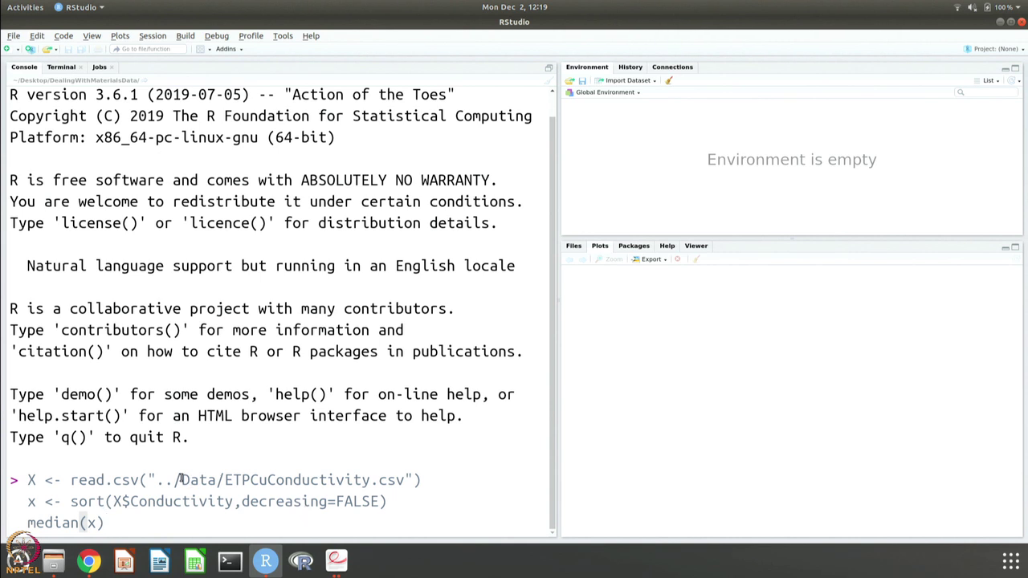
Step: Drop the ../ prefix so read.csv loads "Data/ETPCuConductivity.csv", then run it to print median 101.3
click(181, 480)
key(BackSpace)
key(BackSpace)
key(BackSpace)
key(BackSpace)
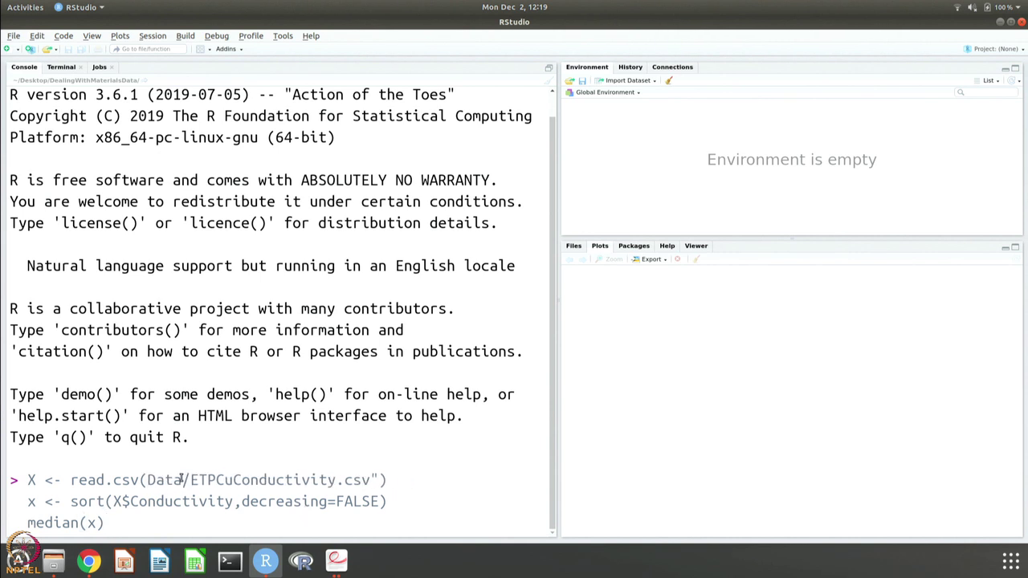
text(")
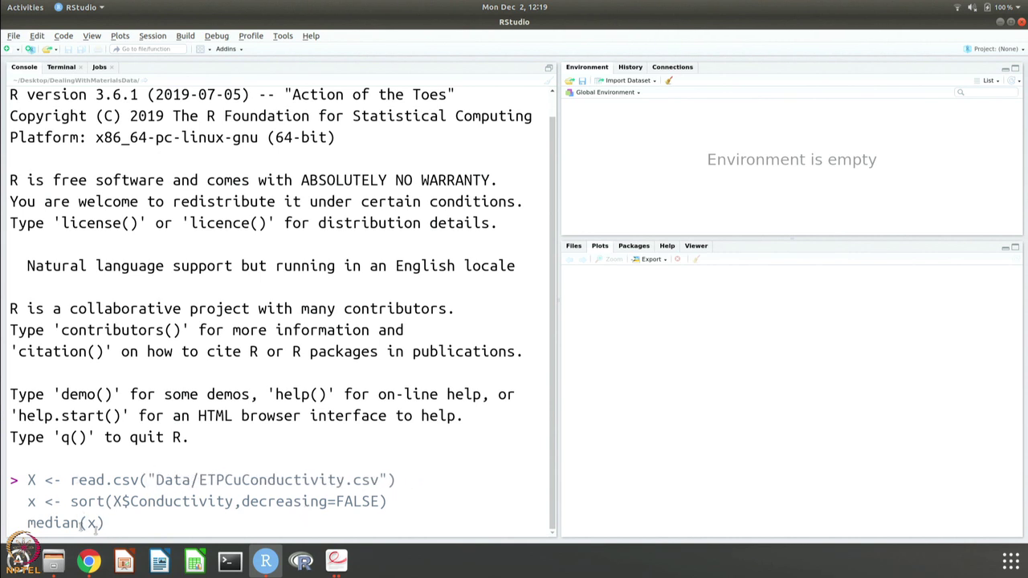
key(Return)
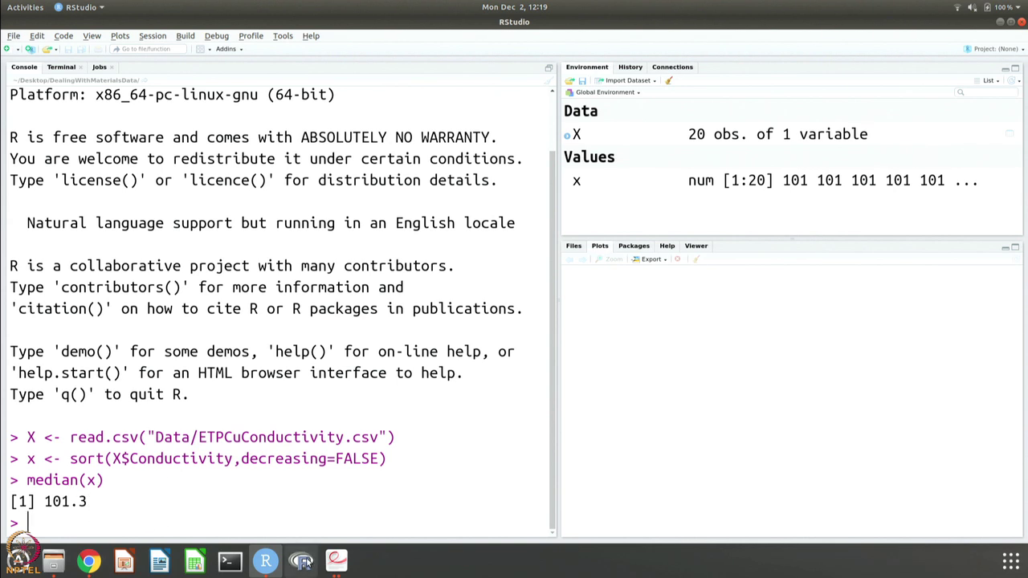
Step: Copy the full IND <- seq(1,20,1) counting loop from the Data processing using R notes
mouse_move(337, 559)
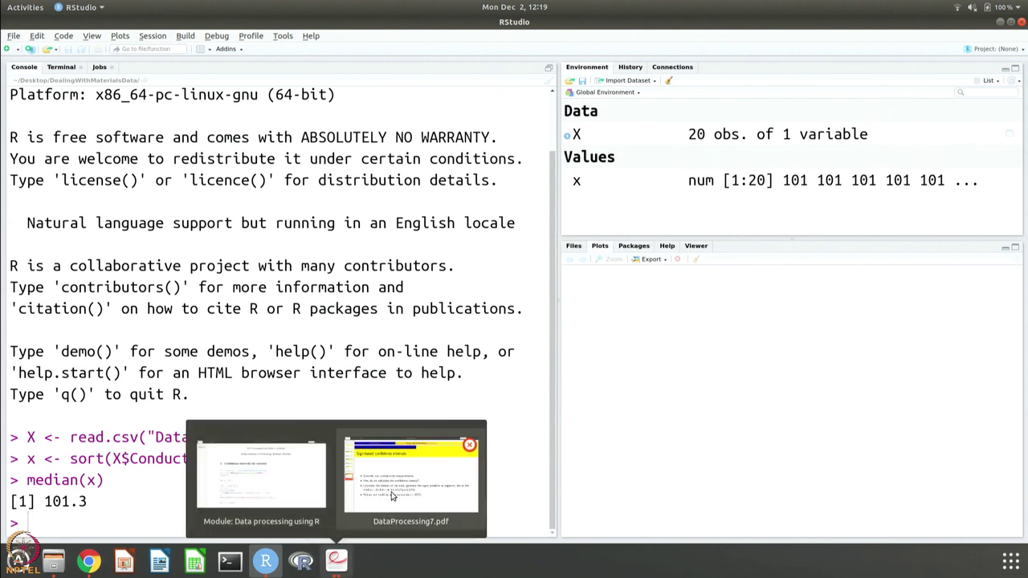
click(276, 491)
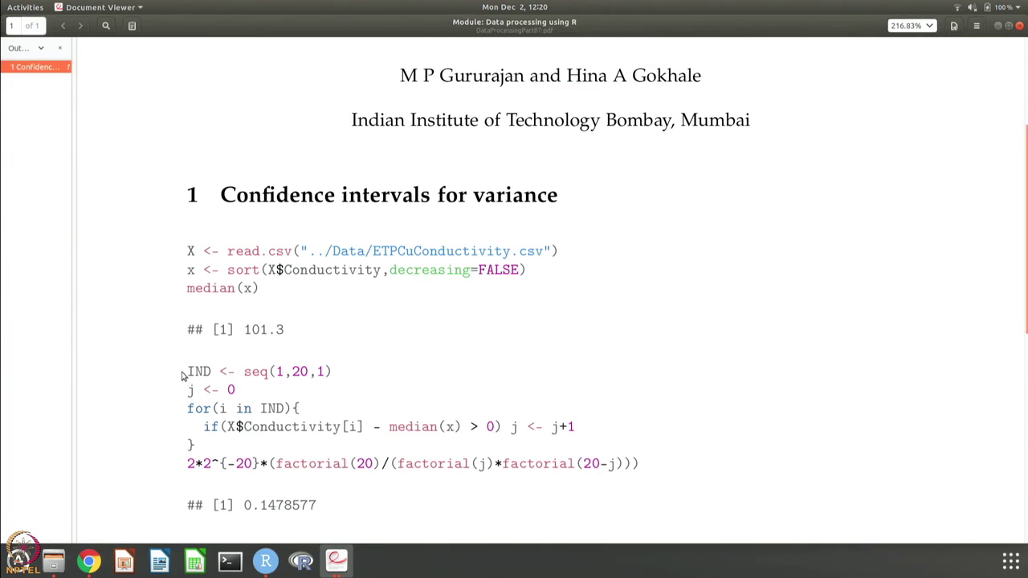
drag(194, 372, 196, 447)
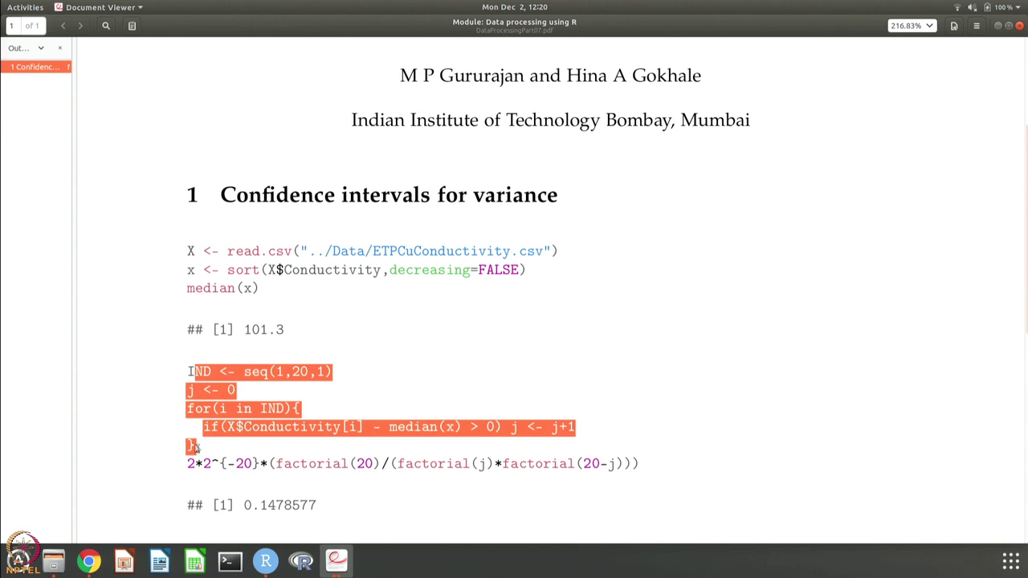
click(195, 374)
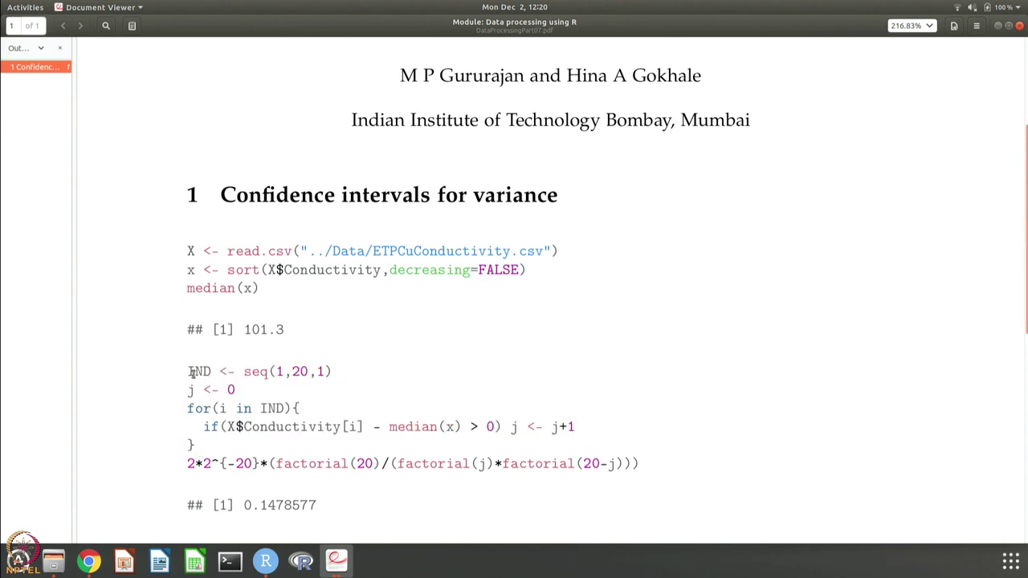
drag(188, 370, 195, 444)
key(ctrl+c)
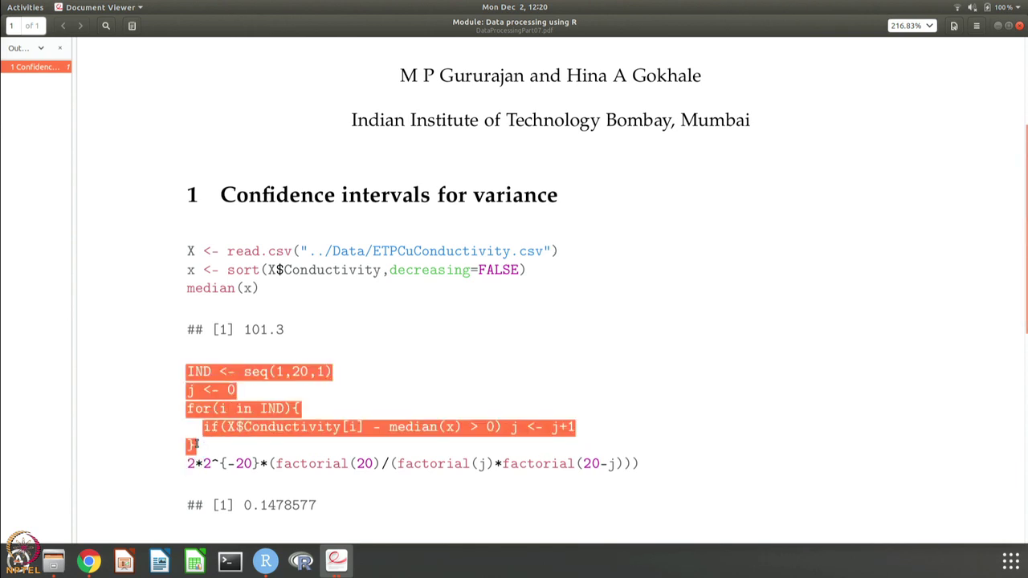
click(265, 560)
Step: Paste and run the above-median counting loop, then print j, which shows 7
middle_click(175, 523)
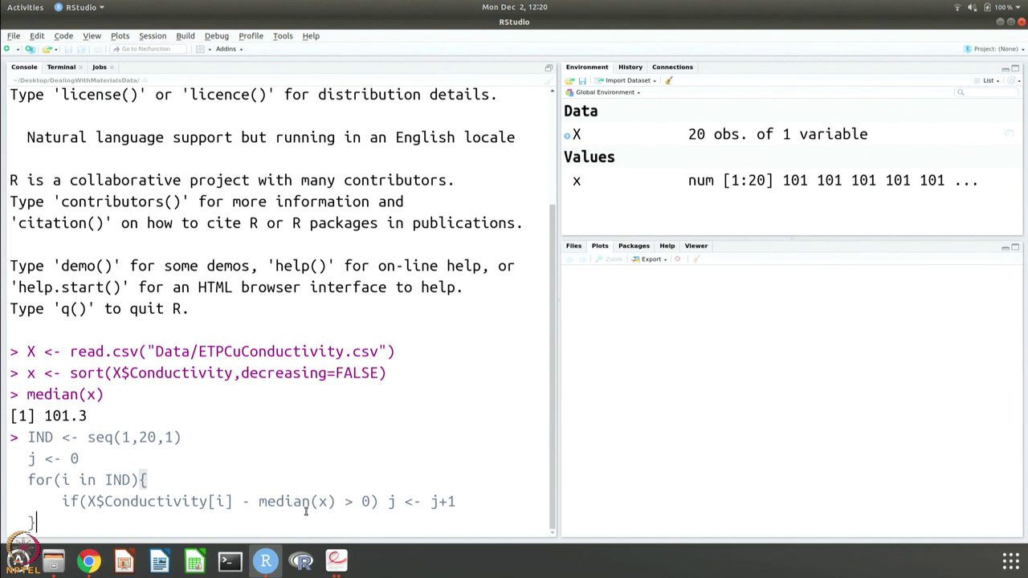
key(Return)
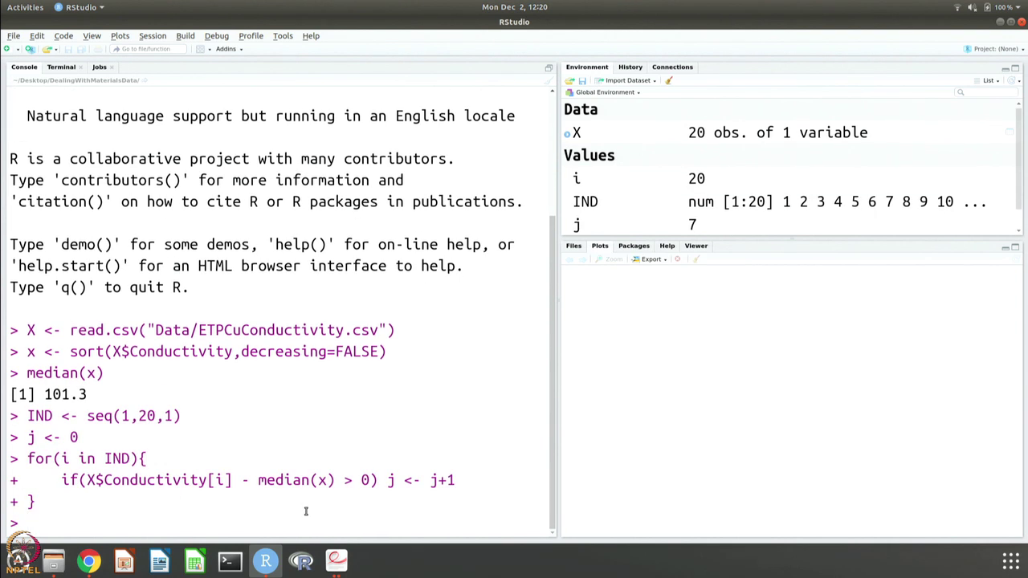
text(j)
key(Return)
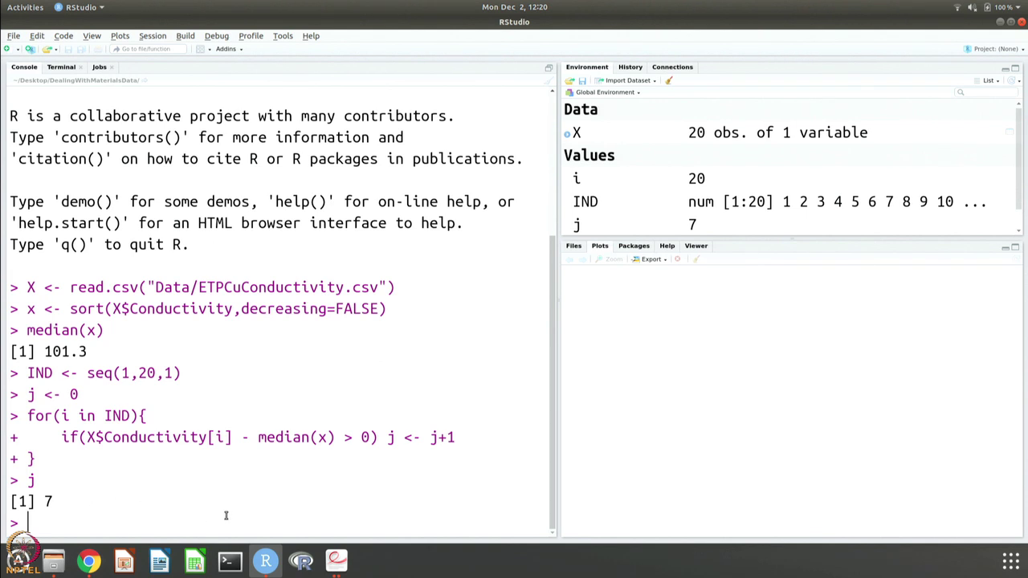
key(Up)
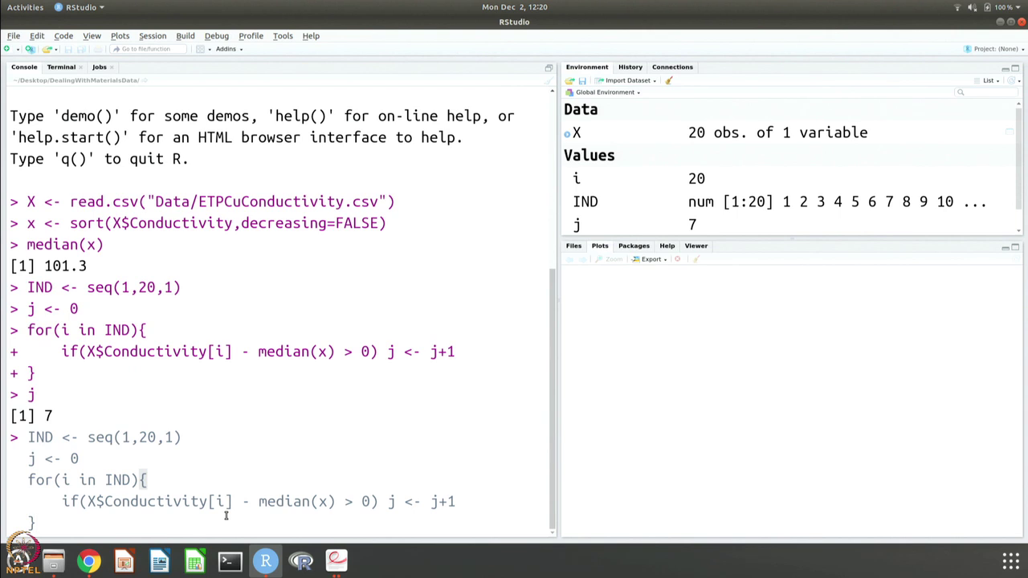
Step: Flip the loop condition from > 0 to < 0, run it, and print j = 4
click(354, 499)
key(BackSpace)
text(<)
key(Return)
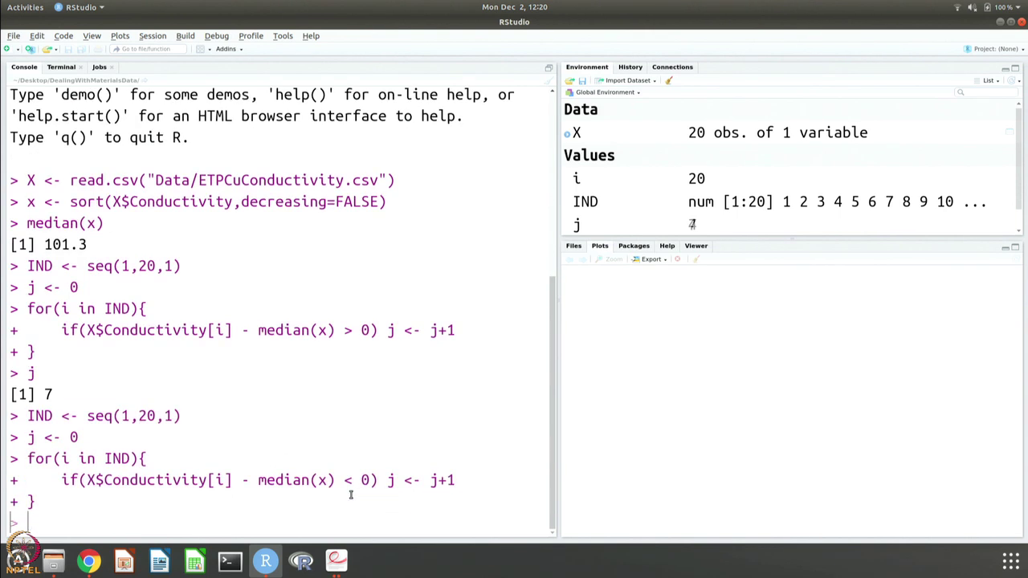
text(j)
key(Return)
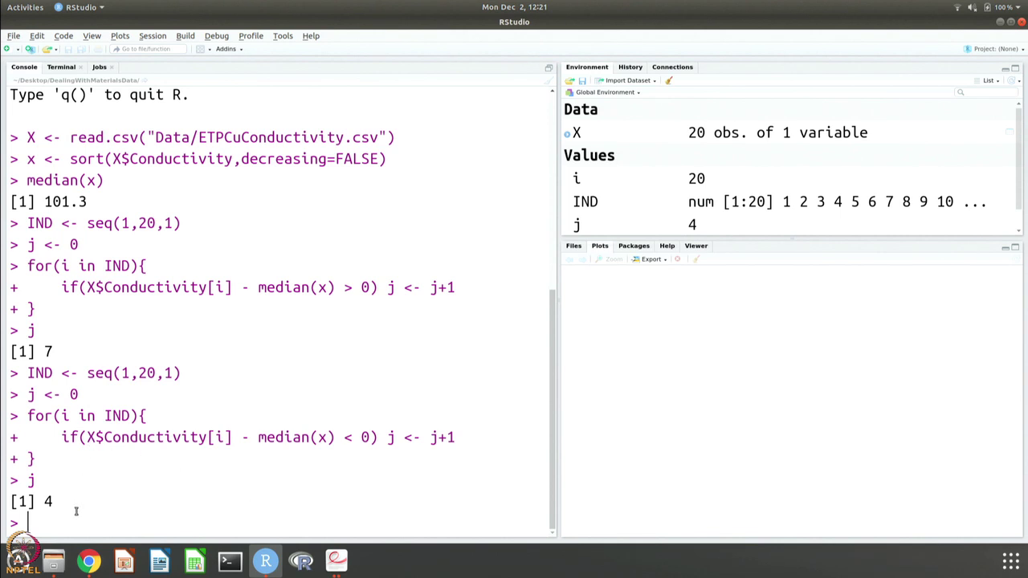
Step: Recall the below-median loop from the console history
text(IND <- seq(1,20,1) j <- 0 for(i in IND){     if(X$Conductivity[i] - median(x) < 0) j <- j+1 })
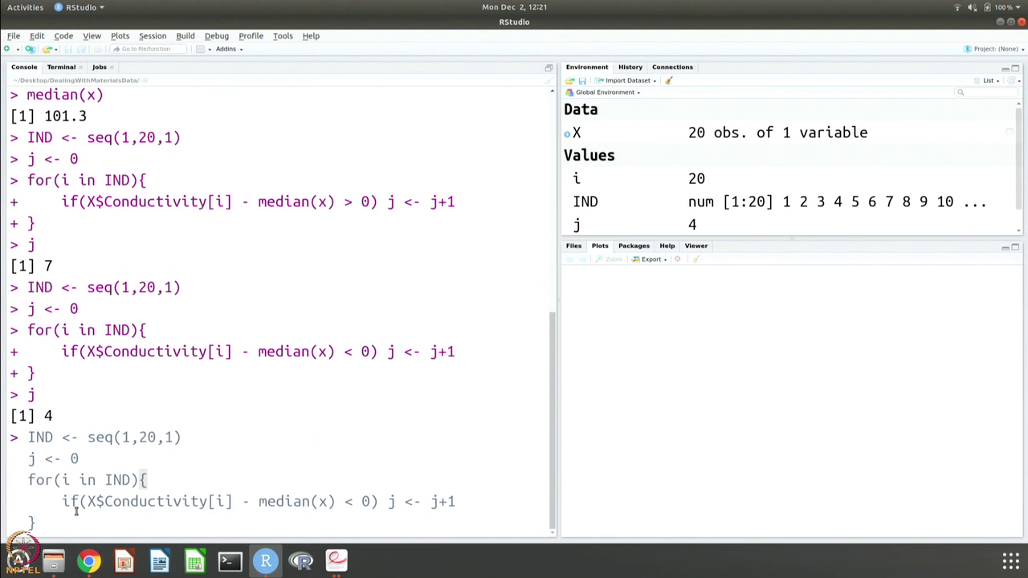
key(Up)
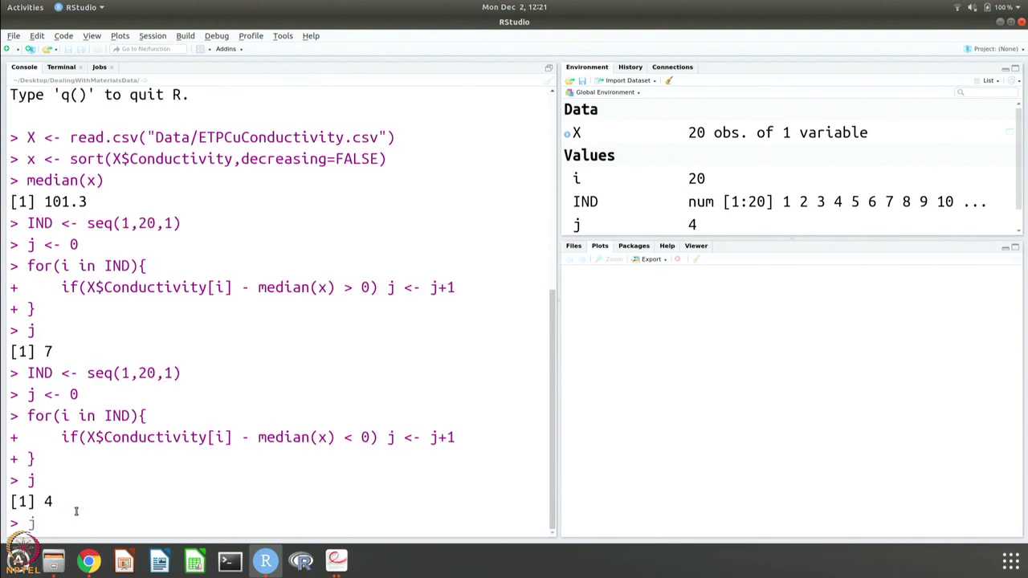
key(Up)
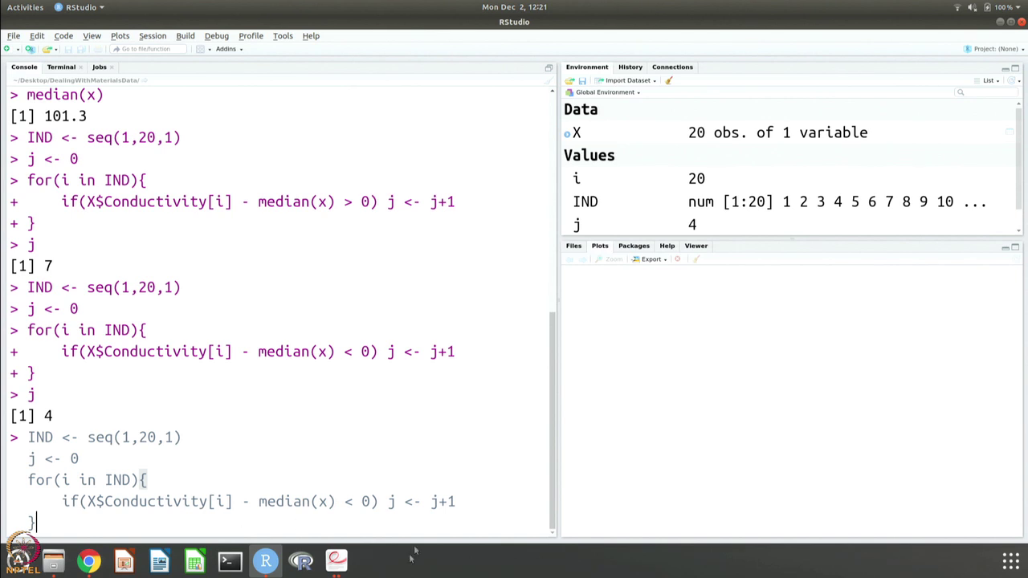
Step: Delete the < sign and run the loop, which gives a syntax error, then recall it
click(361, 502)
click(351, 501)
key(BackSpace)
key(Return)
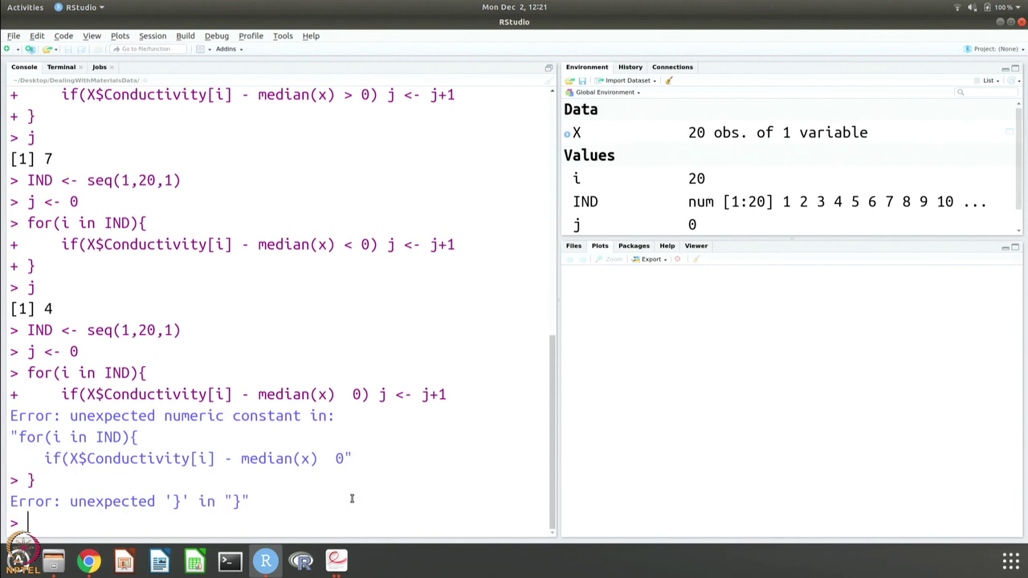
key(Up)
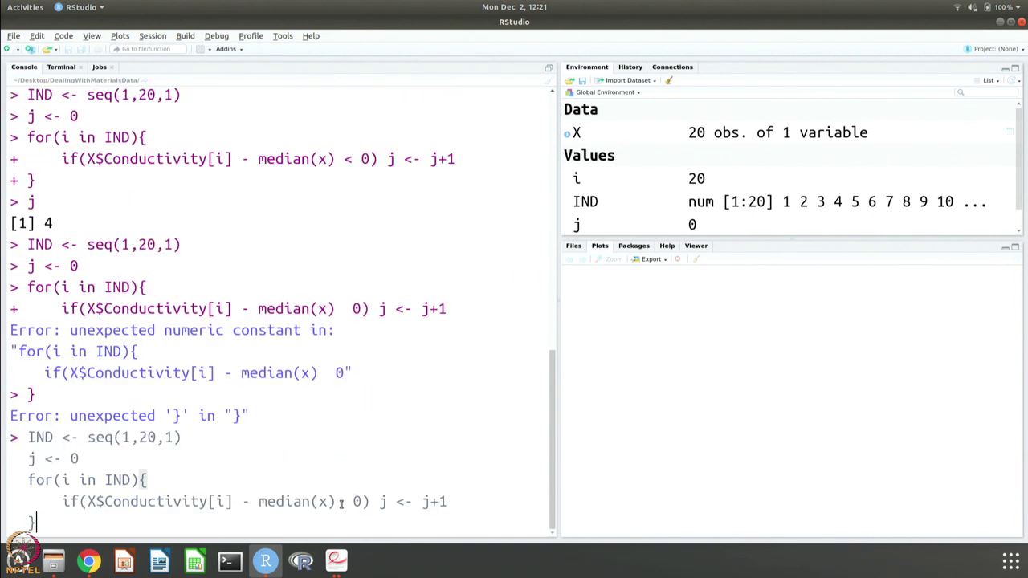
Step: Insert > before the 0, rerun the loop and print j = 7
click(343, 501)
text(>)
key(Return)
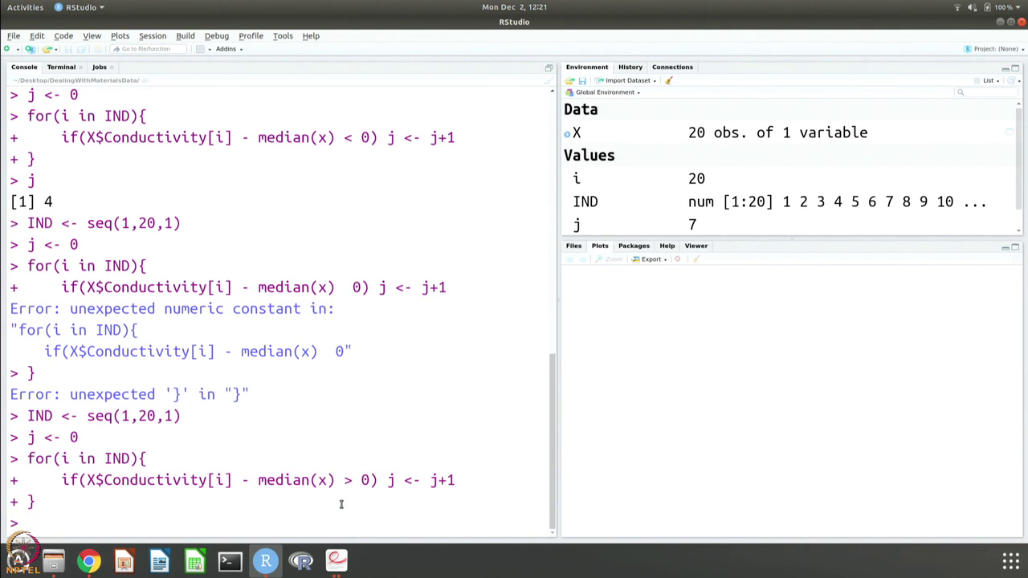
text(j)
key(Return)
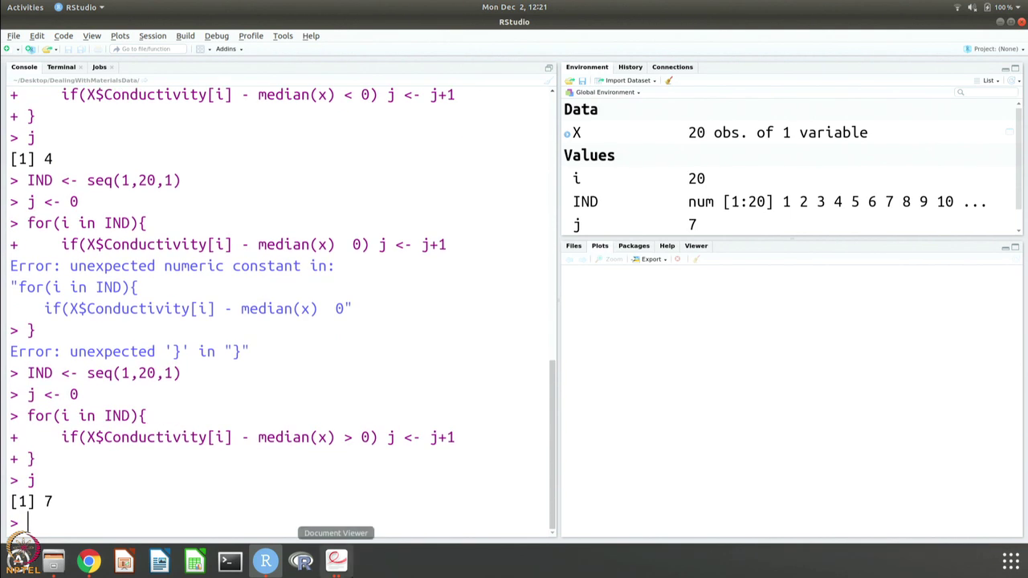
Step: Copy the sign-test factorial probability formula line from the PDF notes into RStudio's reach
click(345, 568)
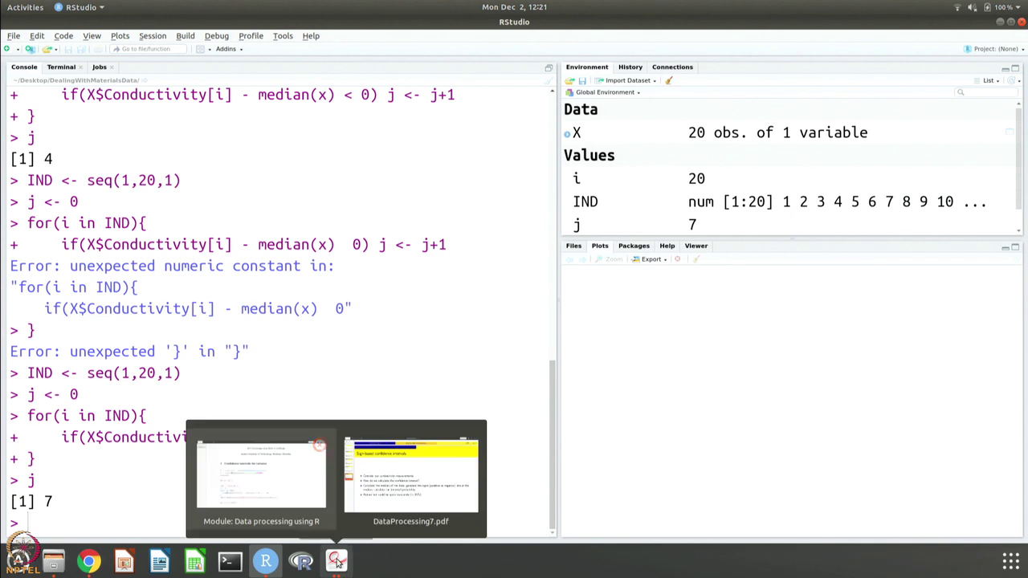
click(287, 504)
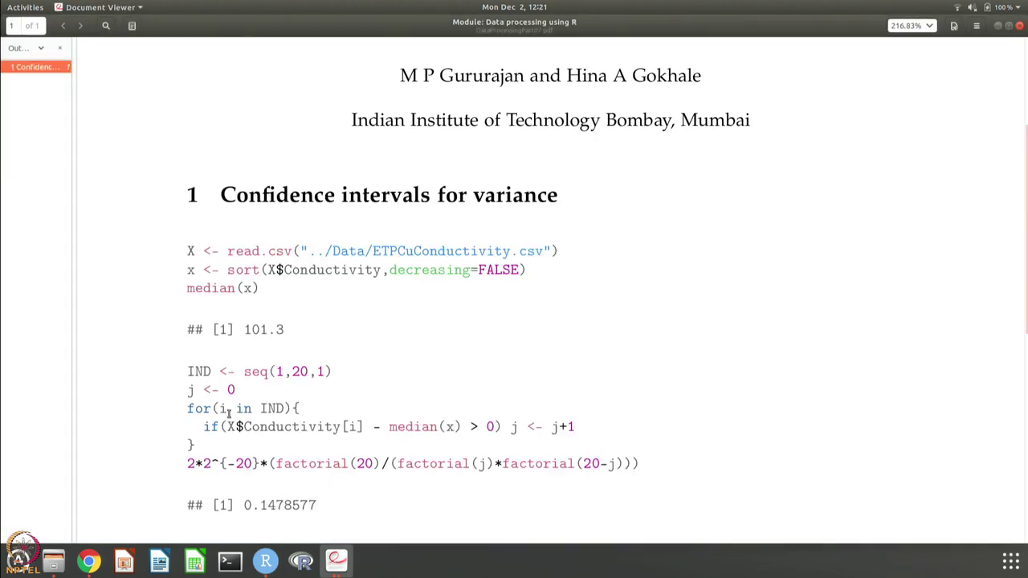
right_click(189, 464)
click(412, 509)
right_click(189, 464)
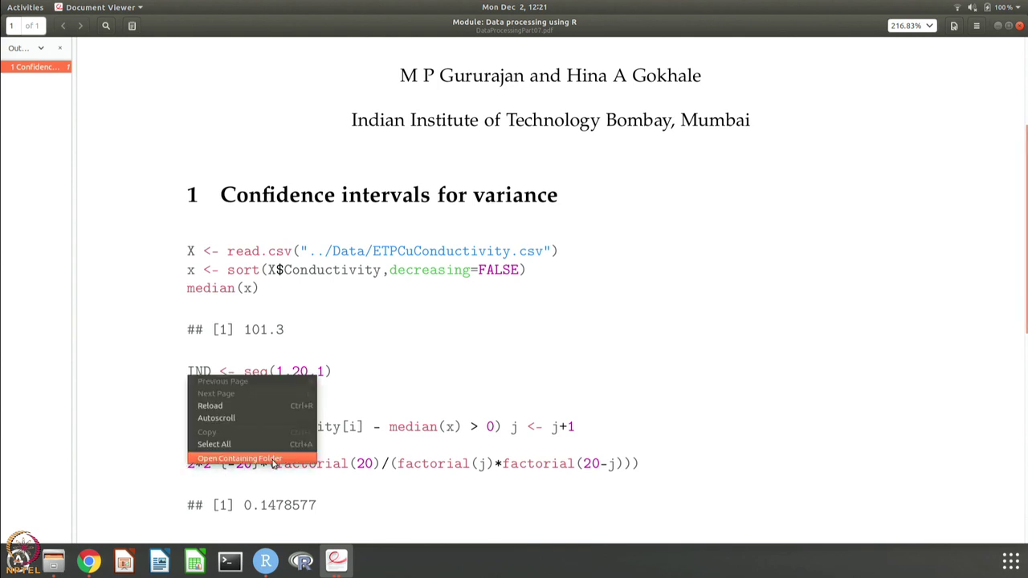
click(454, 477)
drag(640, 464, 167, 461)
key(ctrl+c)
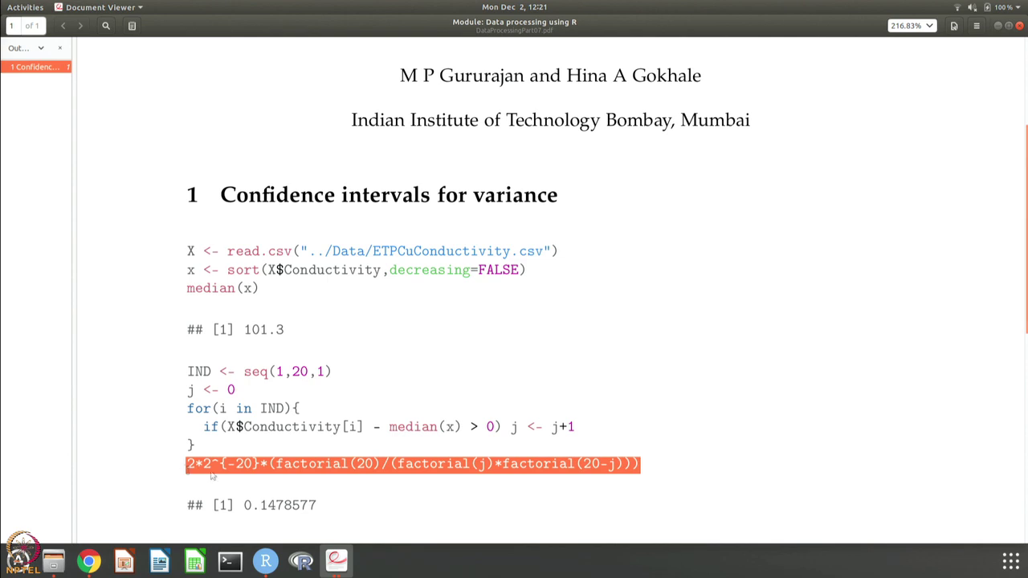
click(265, 560)
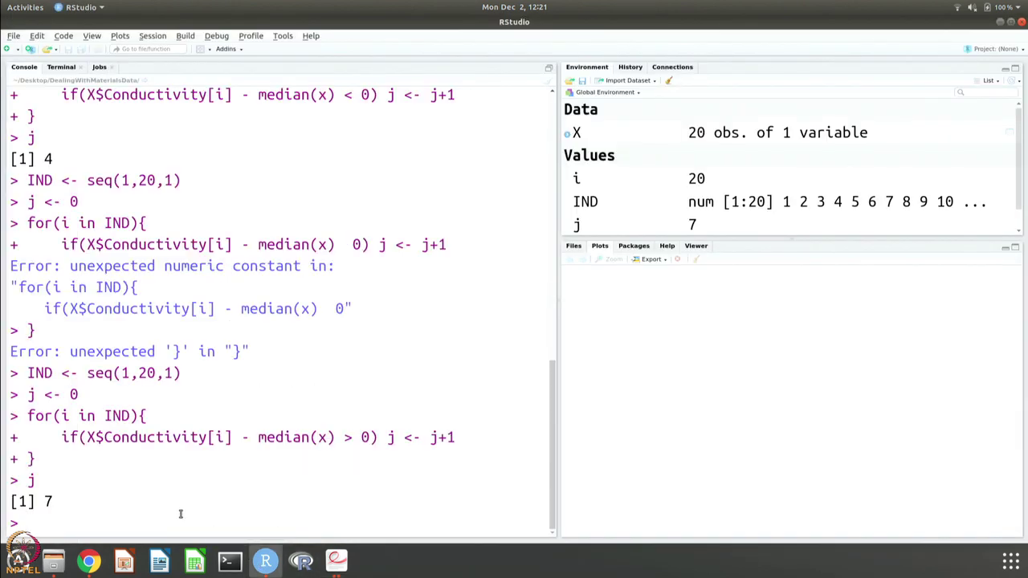
Step: Run 2*2^{-20}*(factorial(20)/(factorial(j)*factorial(20-j))) at the console, printing 0.1478577
key(ctrl+v)
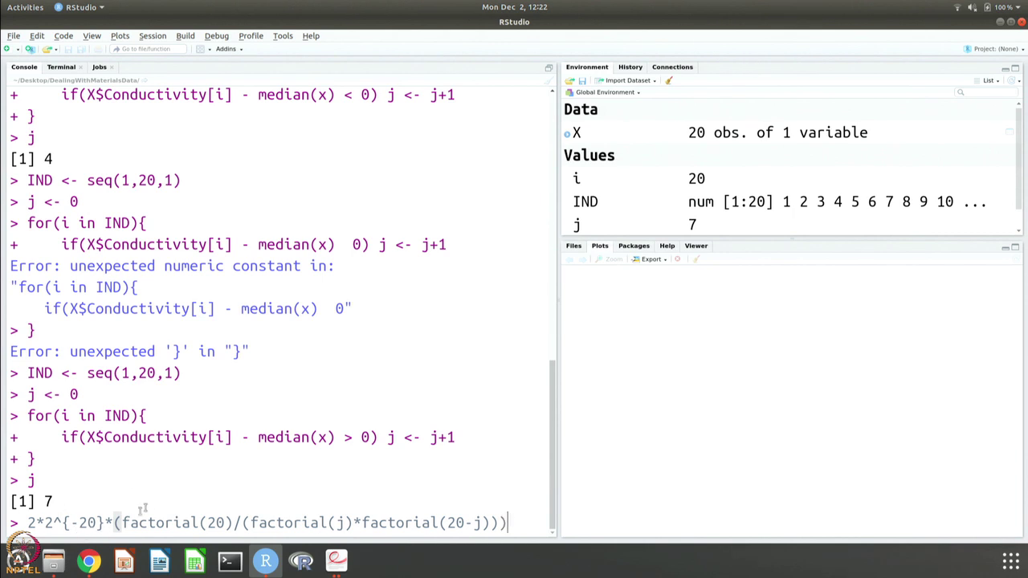
key(Return)
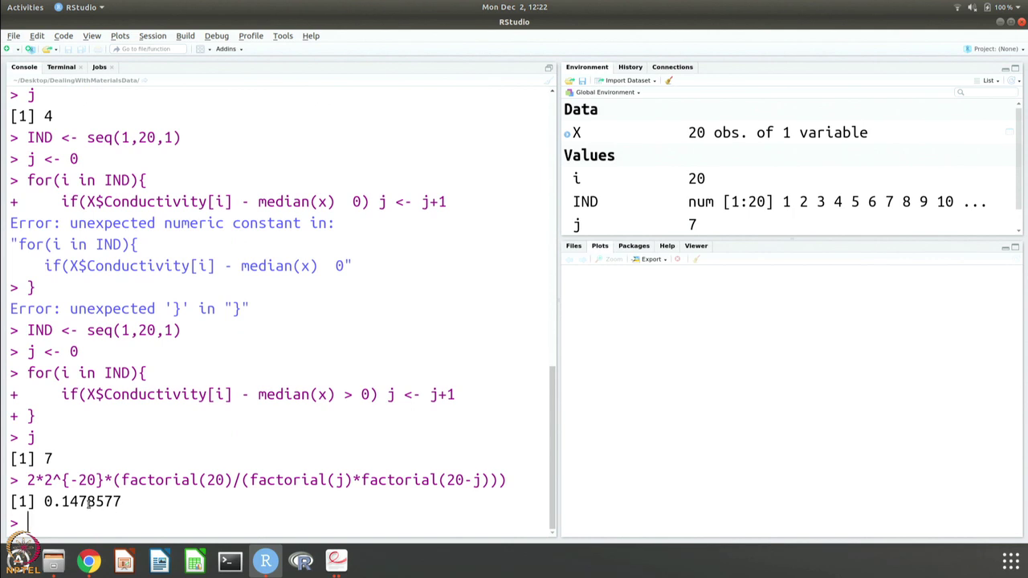